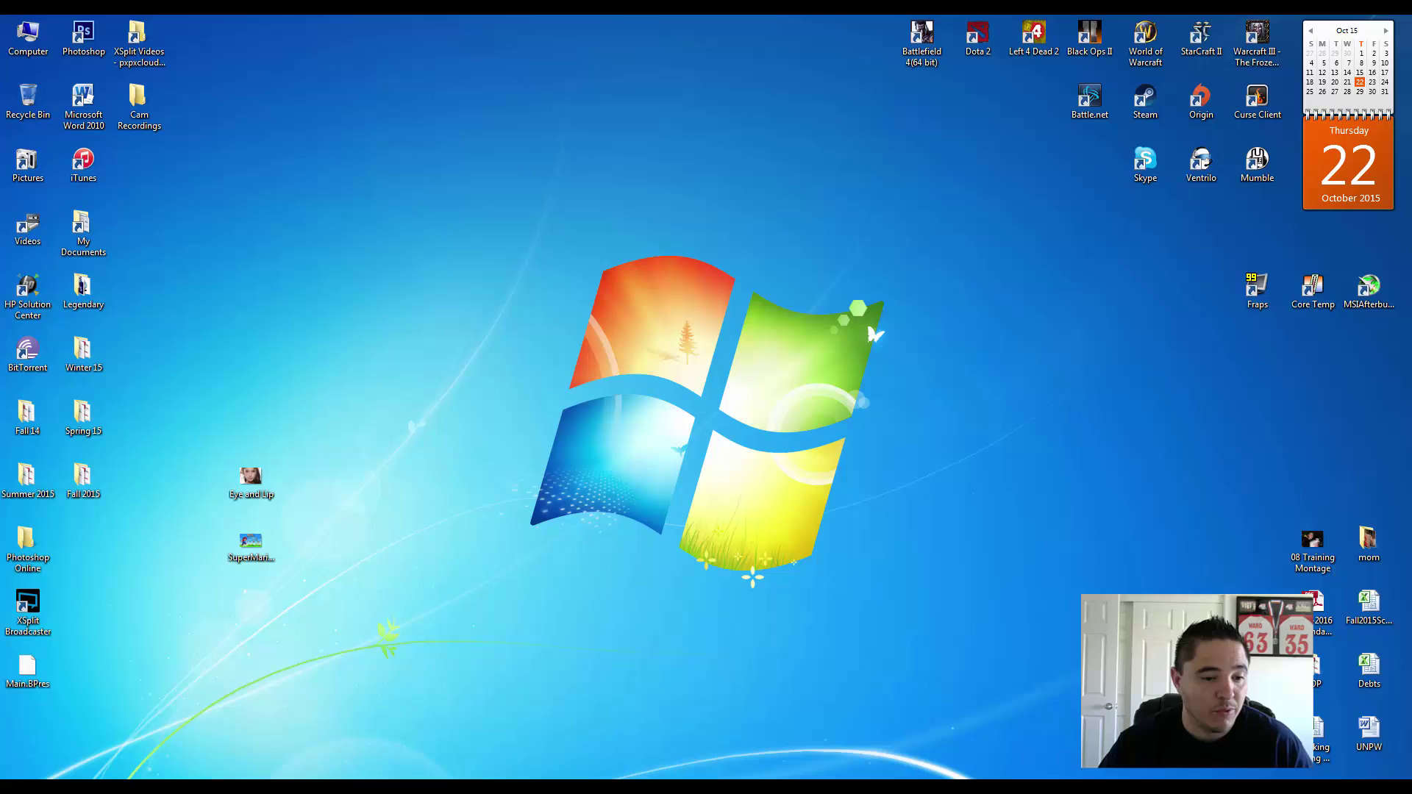
Bring Firefox back on the Blackboard course tab and open its Resources page listing Lessons 1–7.
click(254, 709)
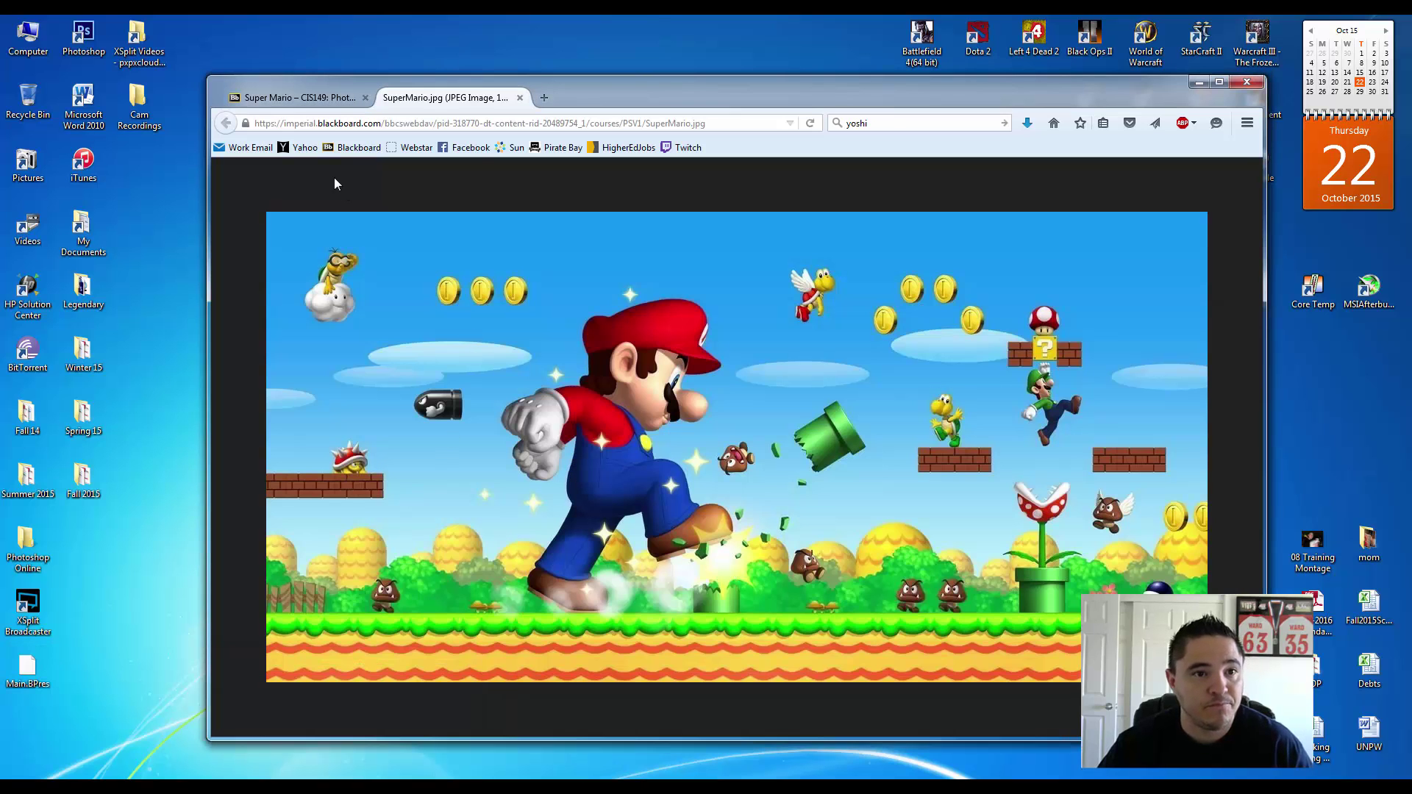
click(303, 101)
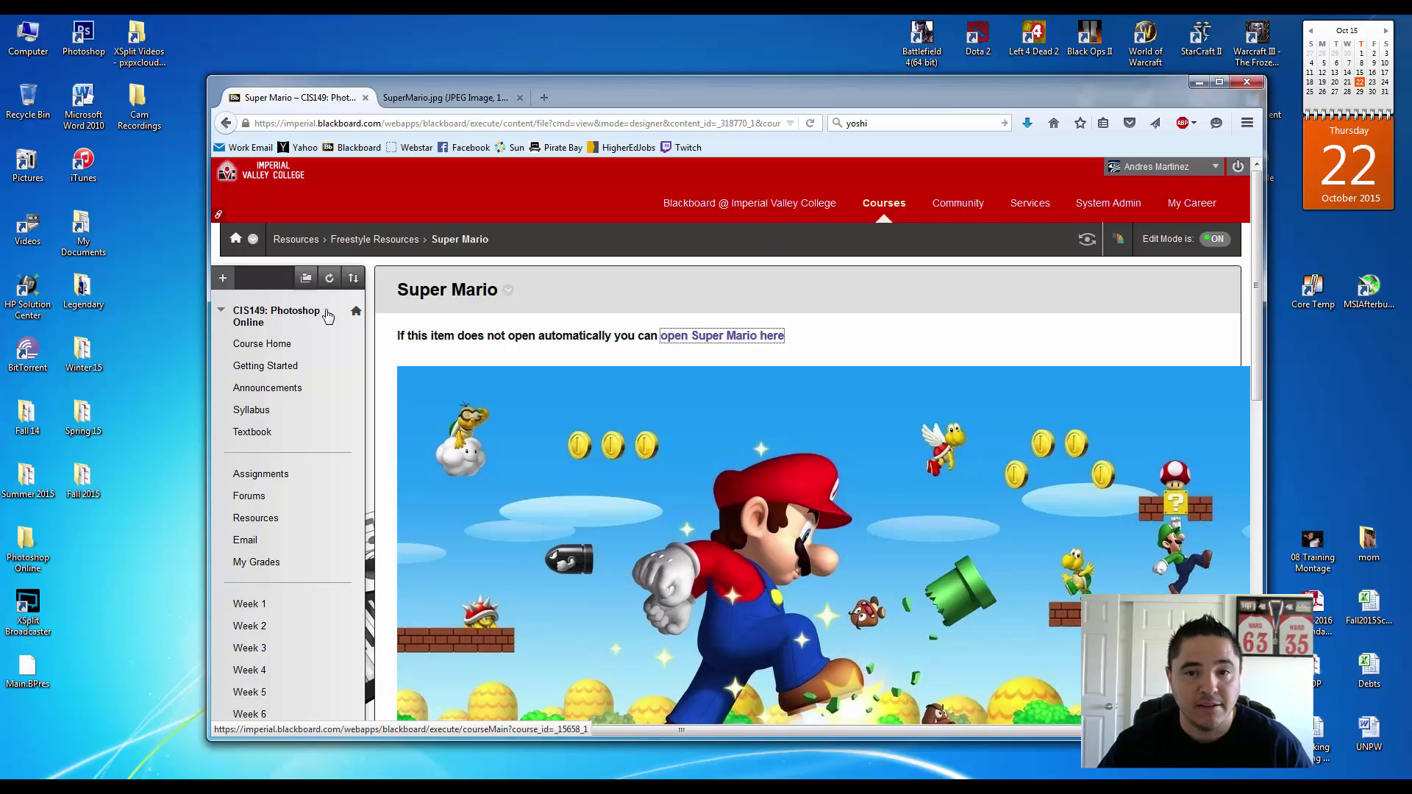
scroll(287, 478, down, 2)
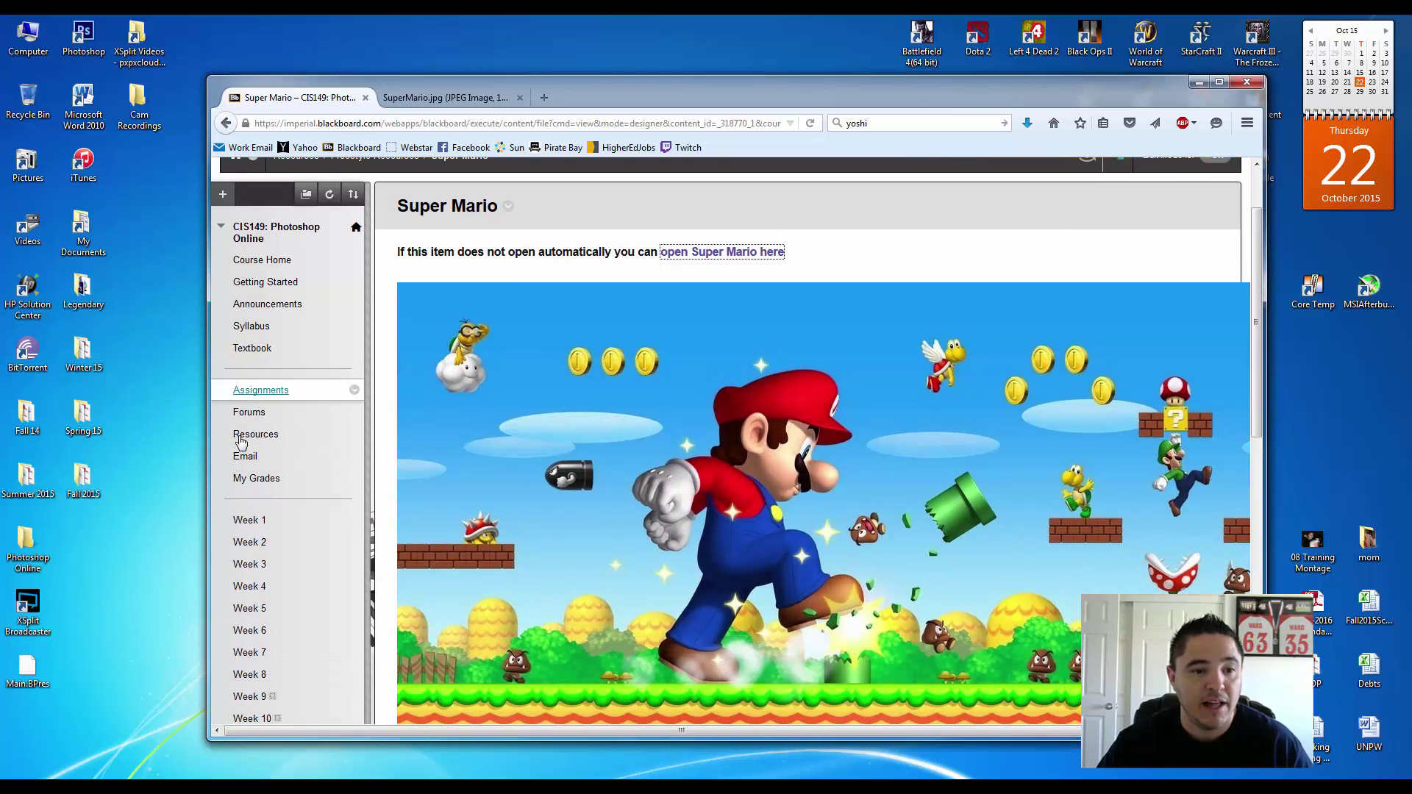
click(271, 441)
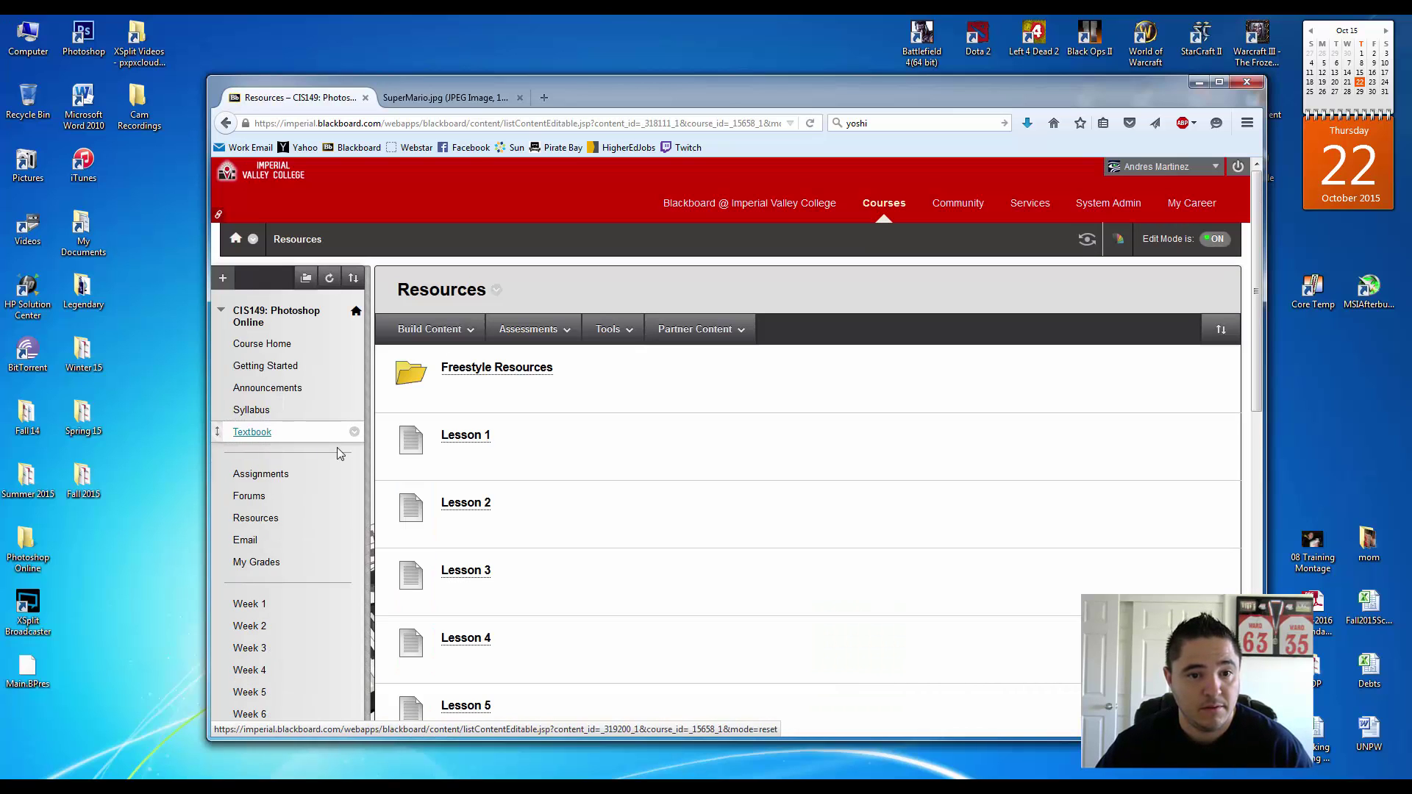
scroll(573, 491, down, 4)
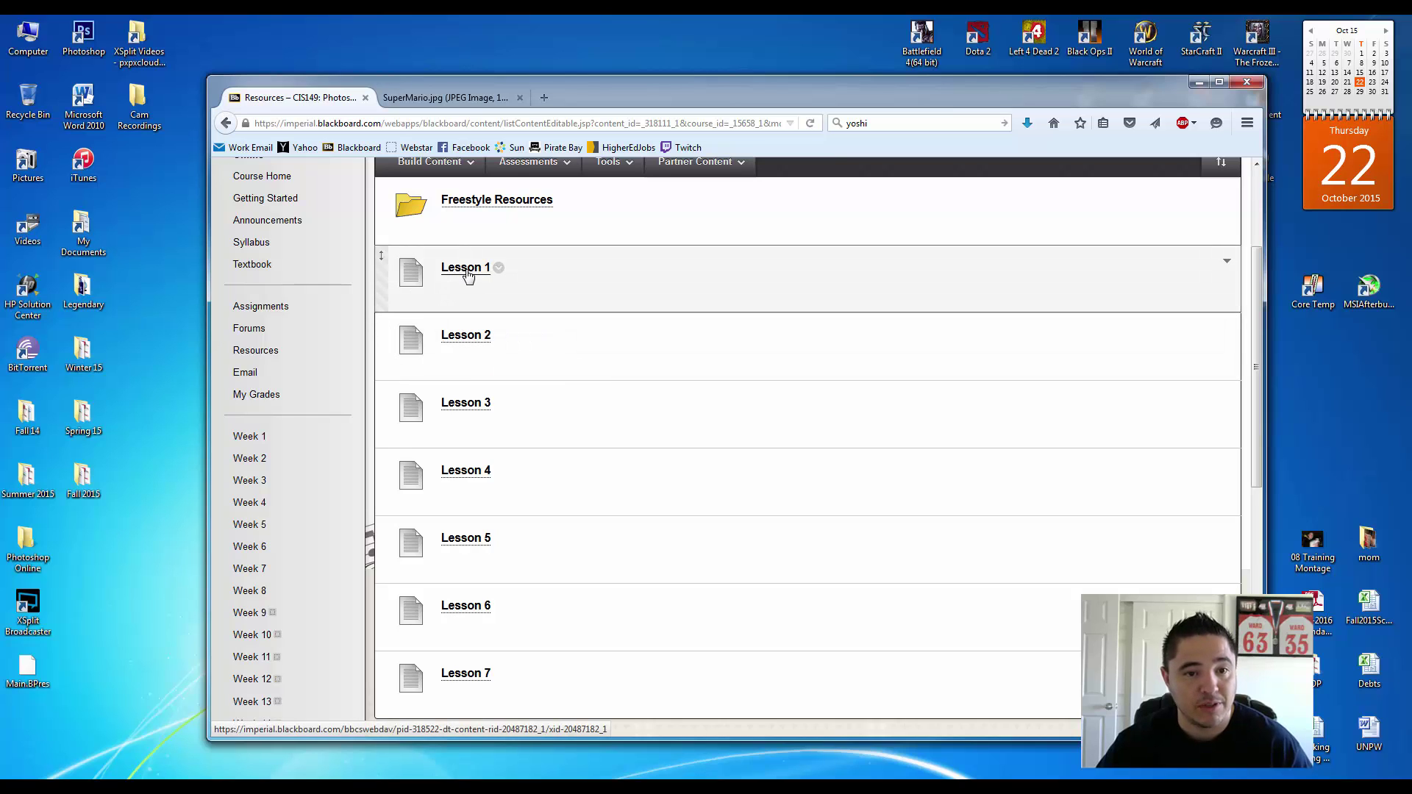
Open Lesson 1, then restore Firefox to reveal the Lesson01.zip (33.0 MB) download prompt.
click(463, 271)
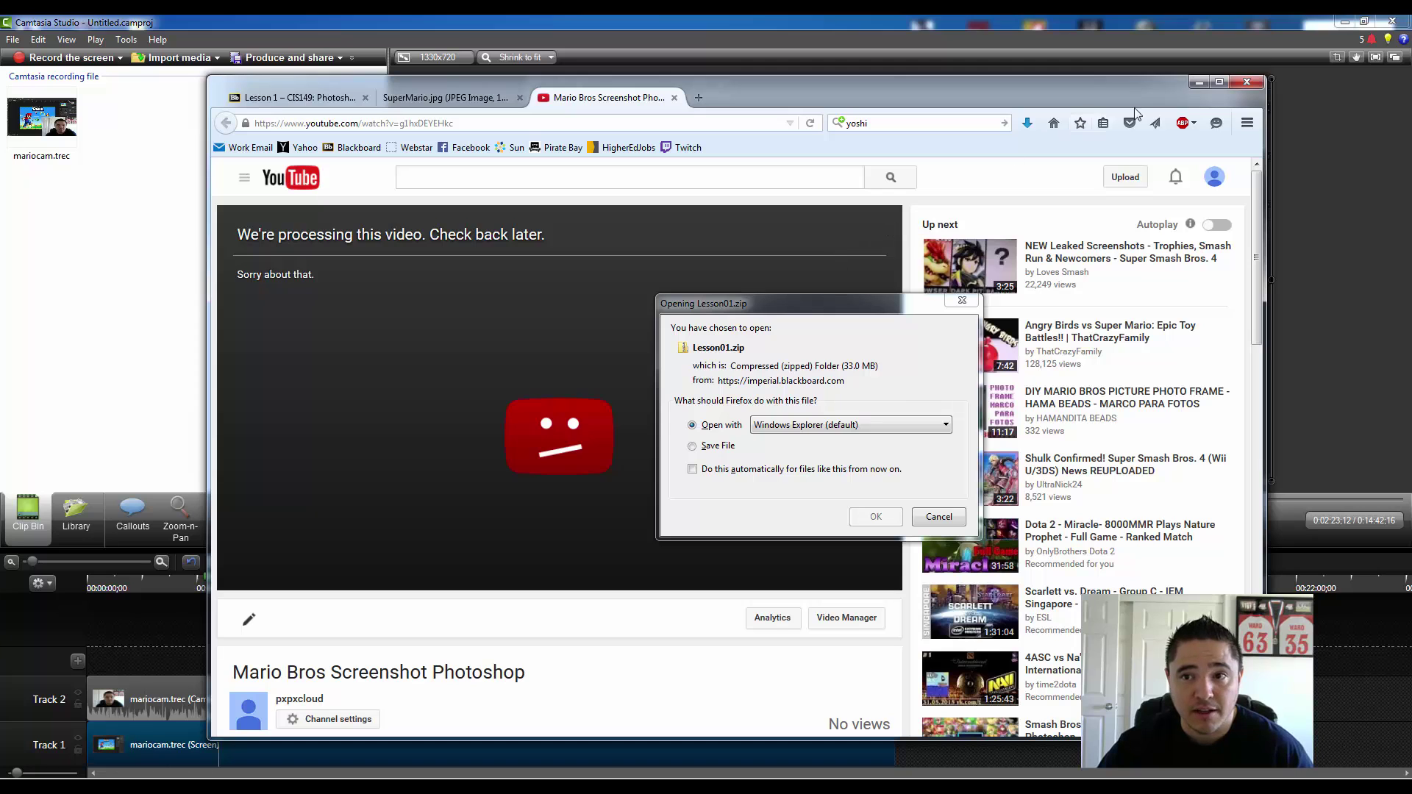
click(1195, 81)
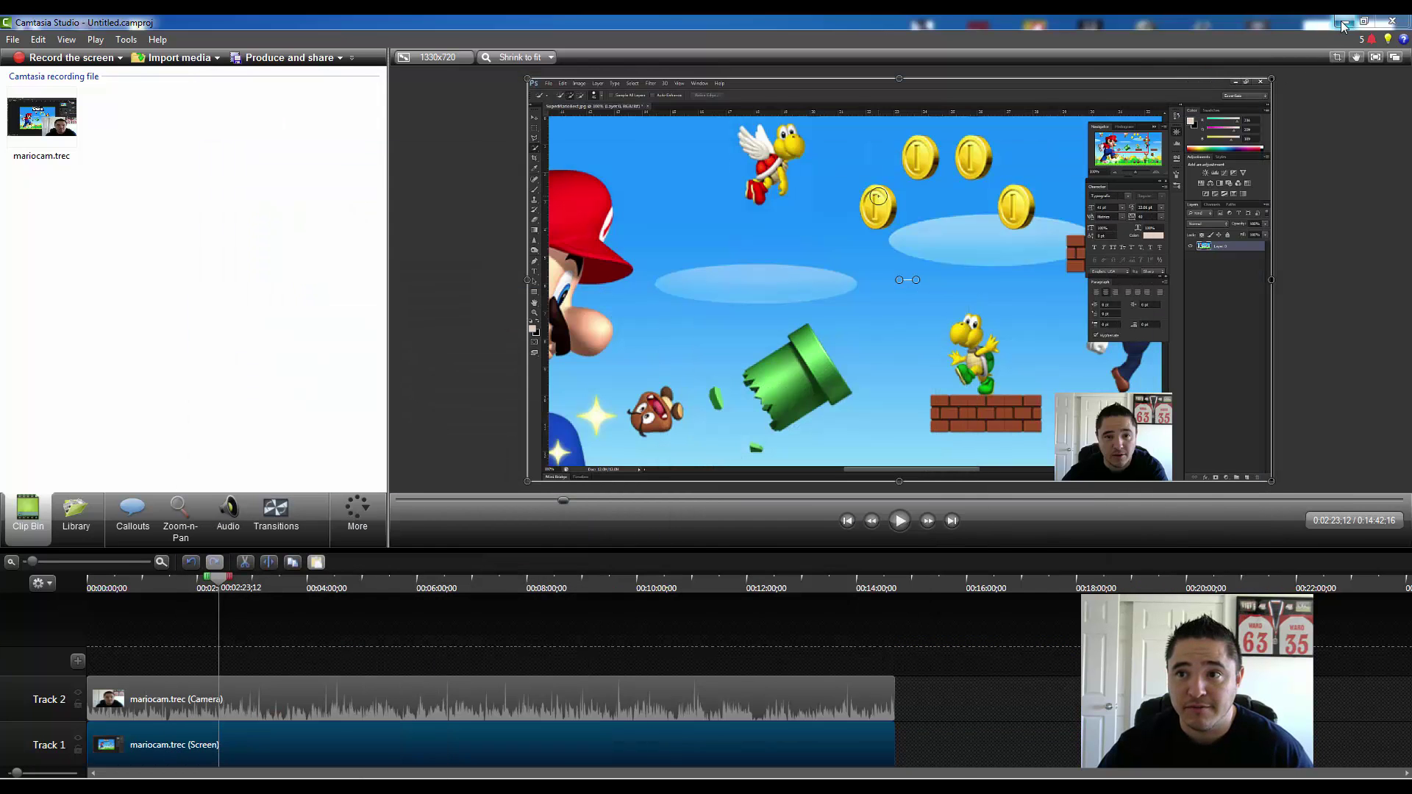
click(1342, 23)
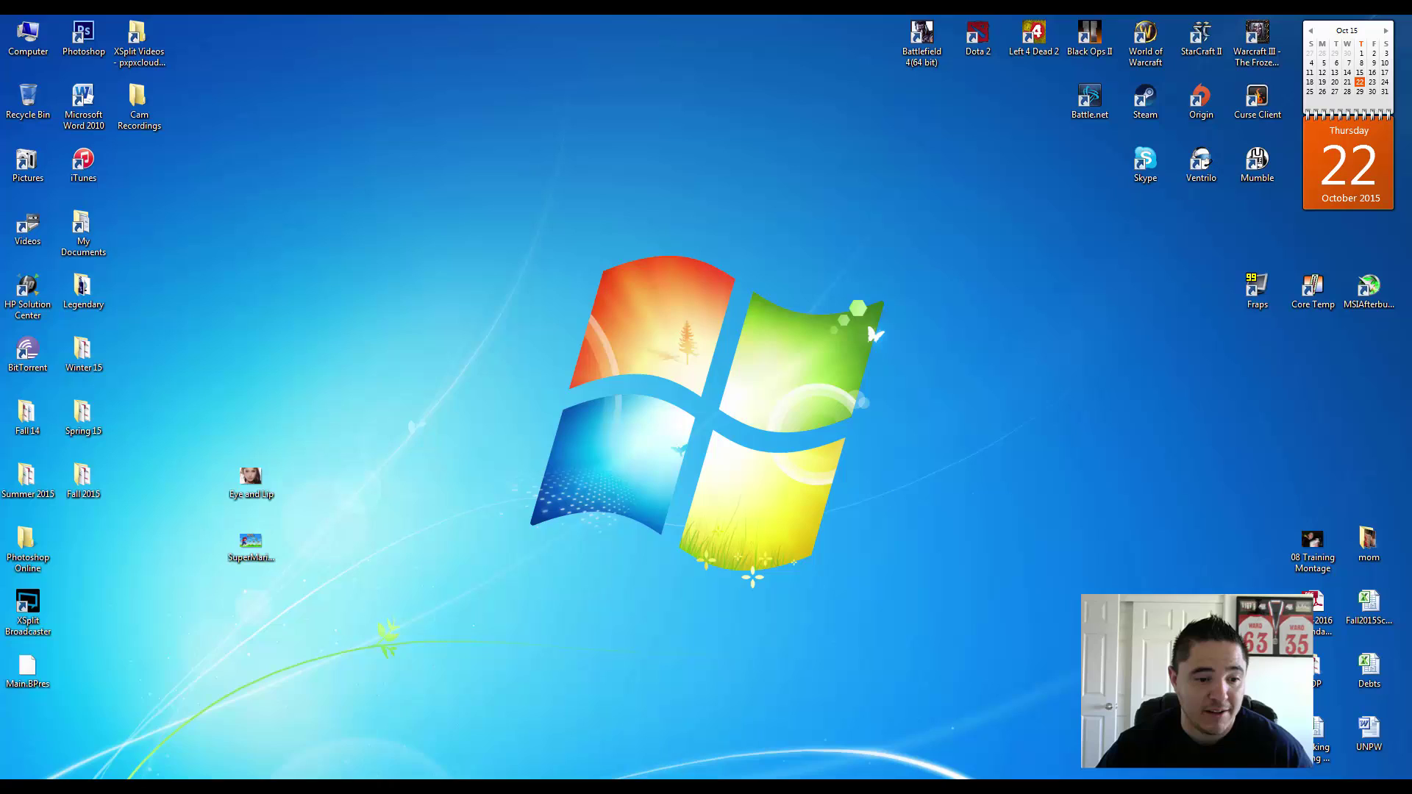
mouse_move(256, 787)
click(255, 710)
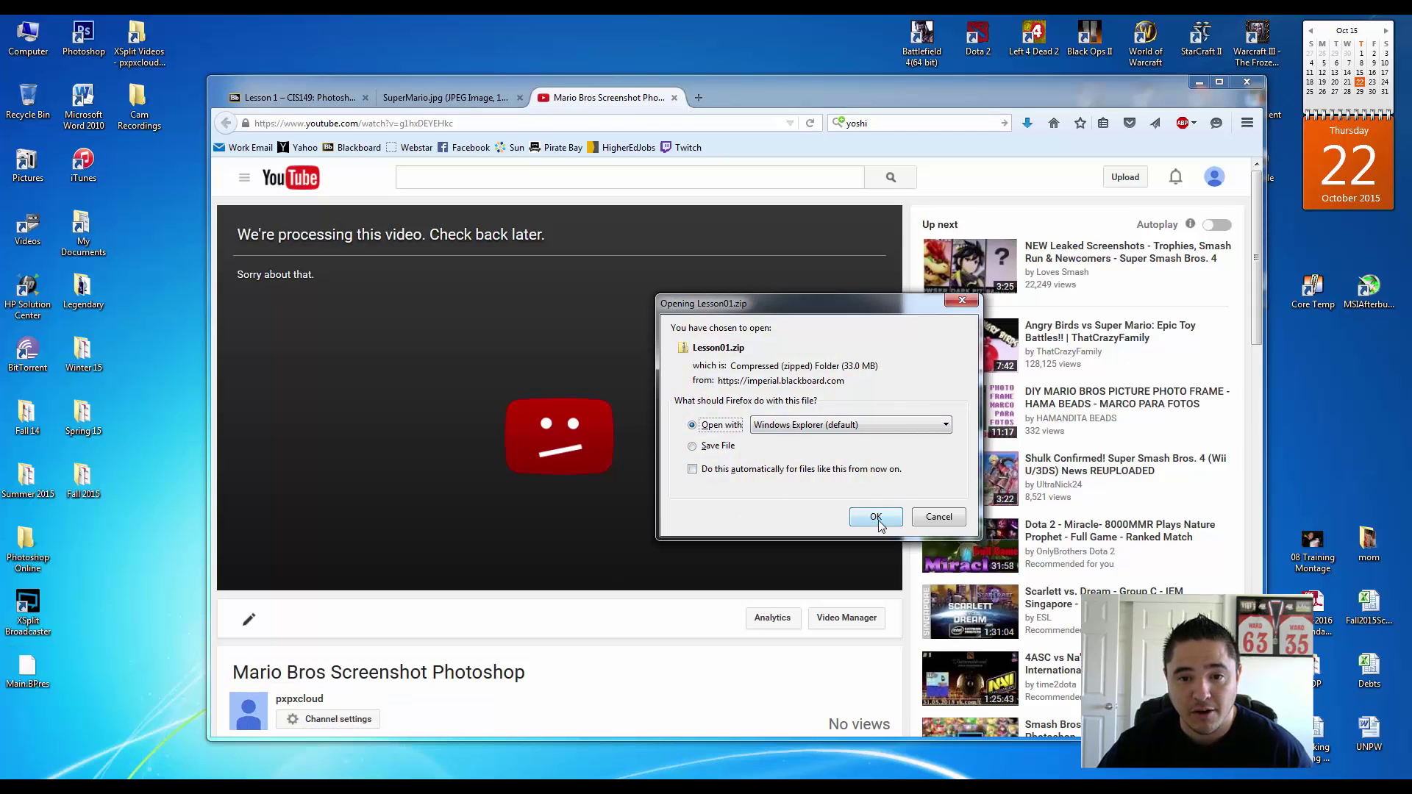
Confirm opening Lesson01.zip with Windows Explorer and watch the download until it opens.
click(875, 517)
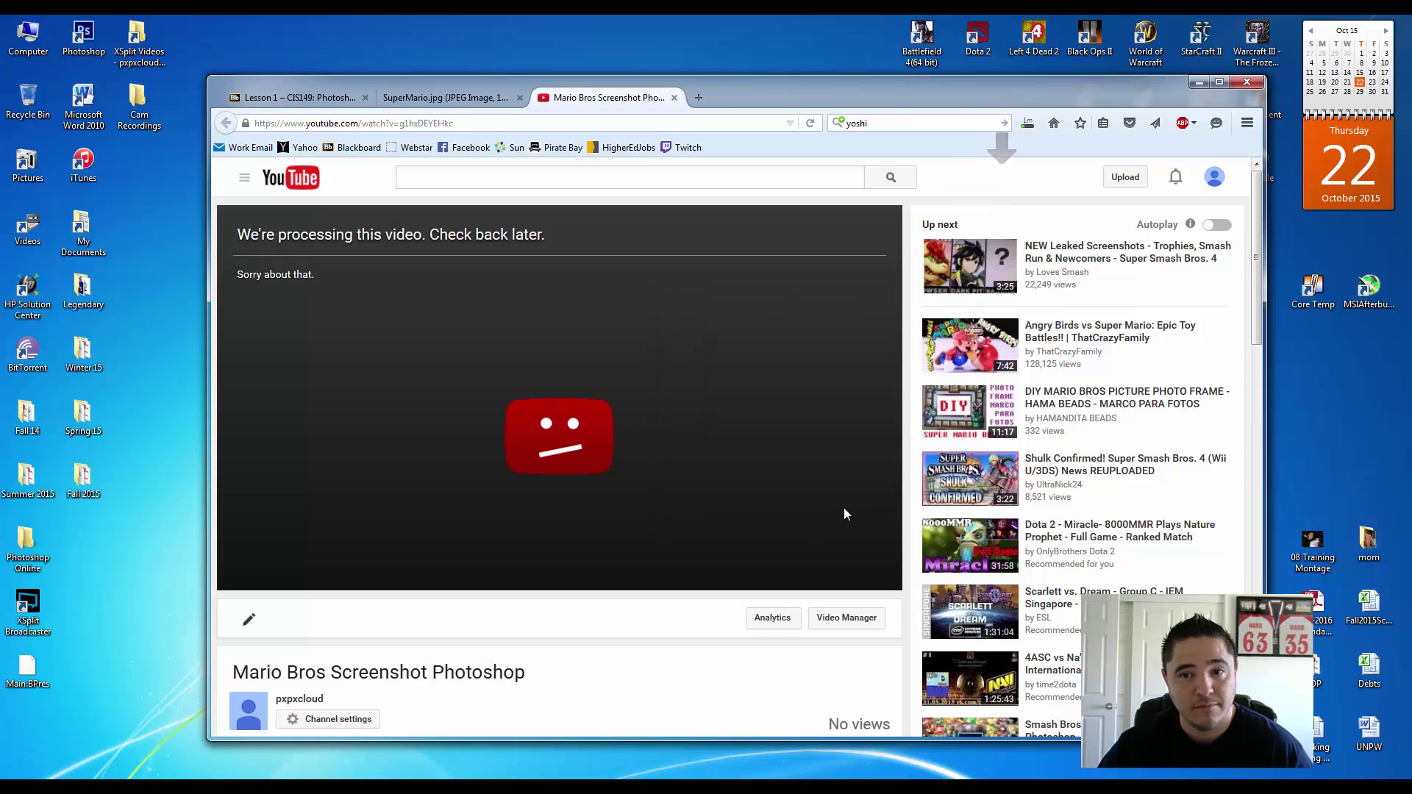
click(1028, 125)
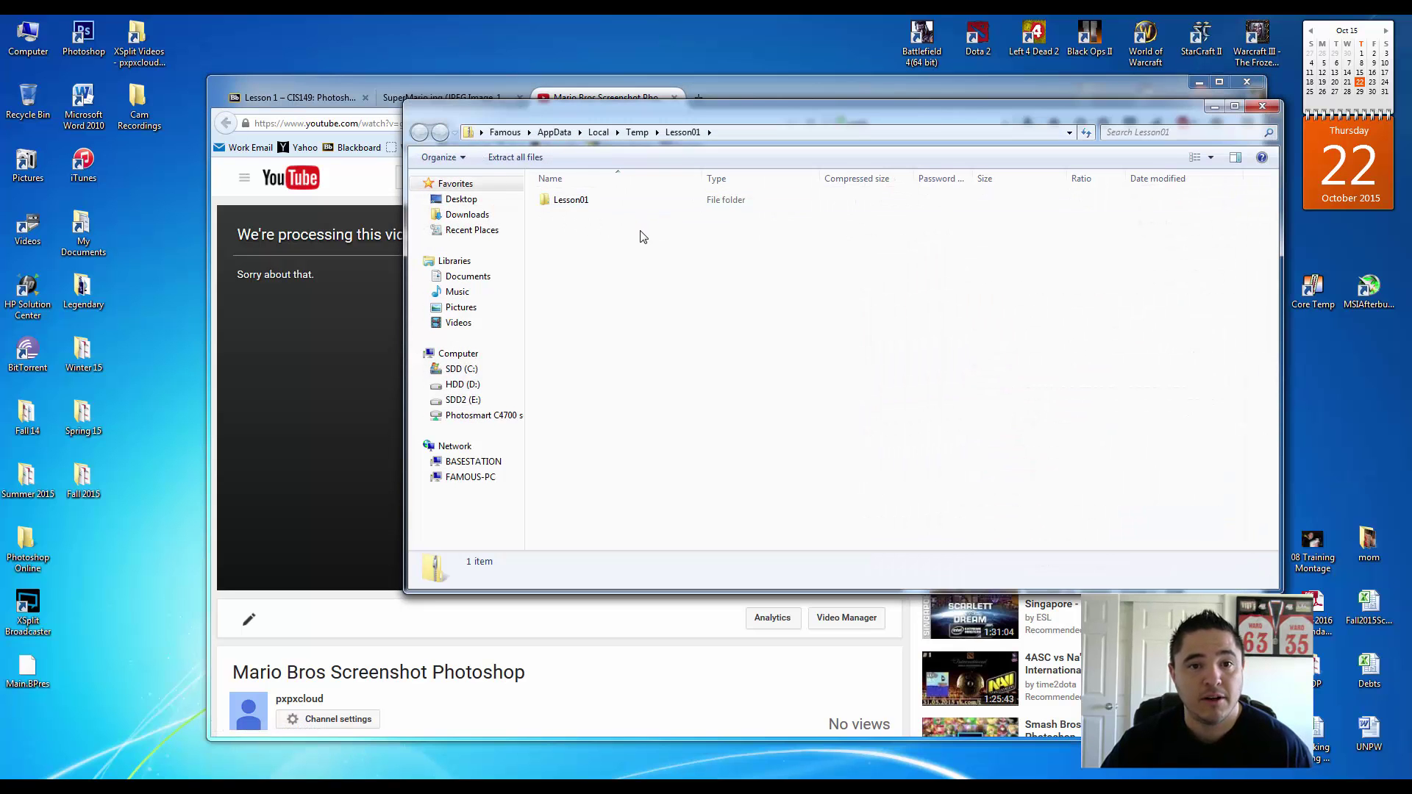
Copy the Lesson01 folder from the zip window onto the desktop and close the zip window.
drag(756, 111, 688, 303)
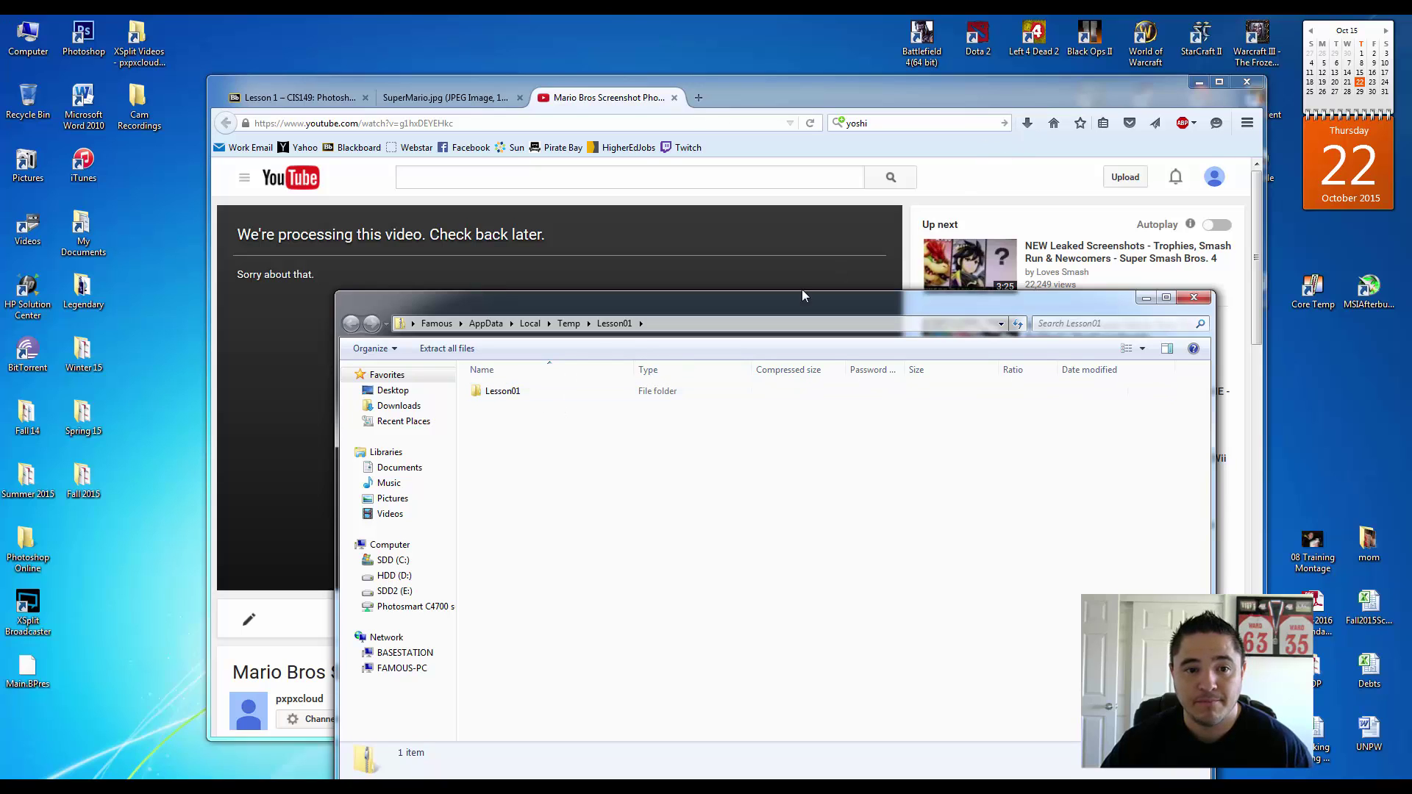
click(511, 397)
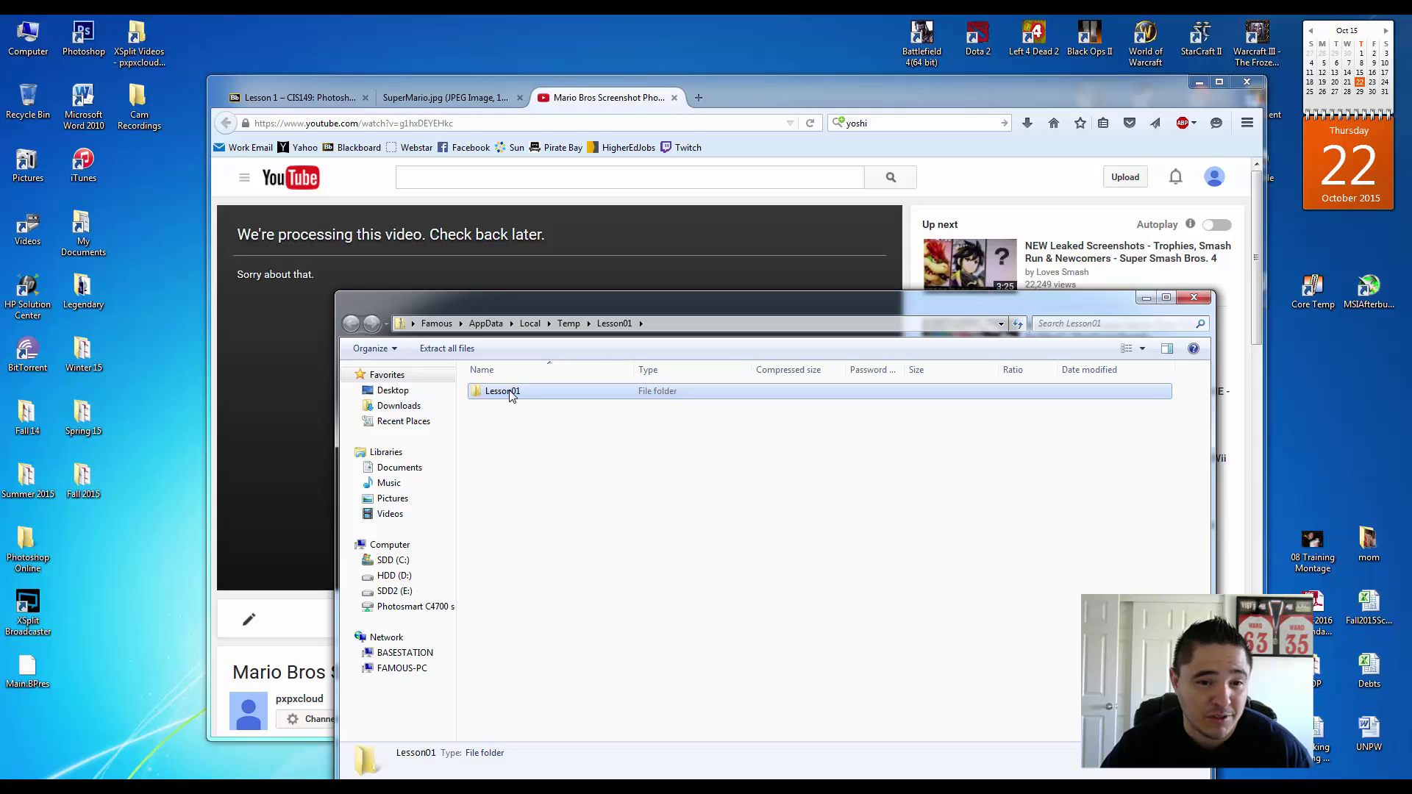
drag(512, 397, 168, 392)
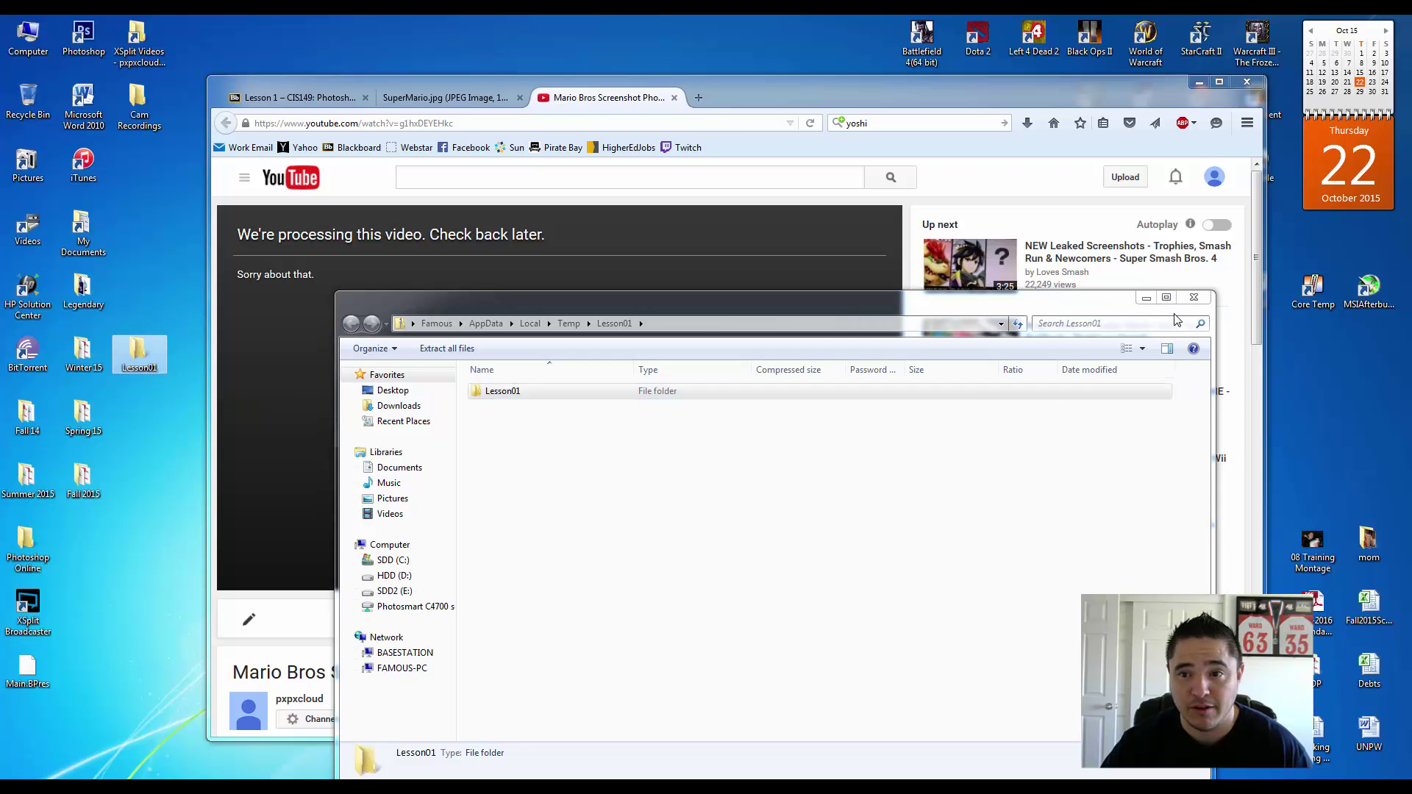
click(1194, 297)
Reopen Lesson01.zip from Firefox's downloads, close that window, and open the desktop Lesson01 folder.
click(1028, 123)
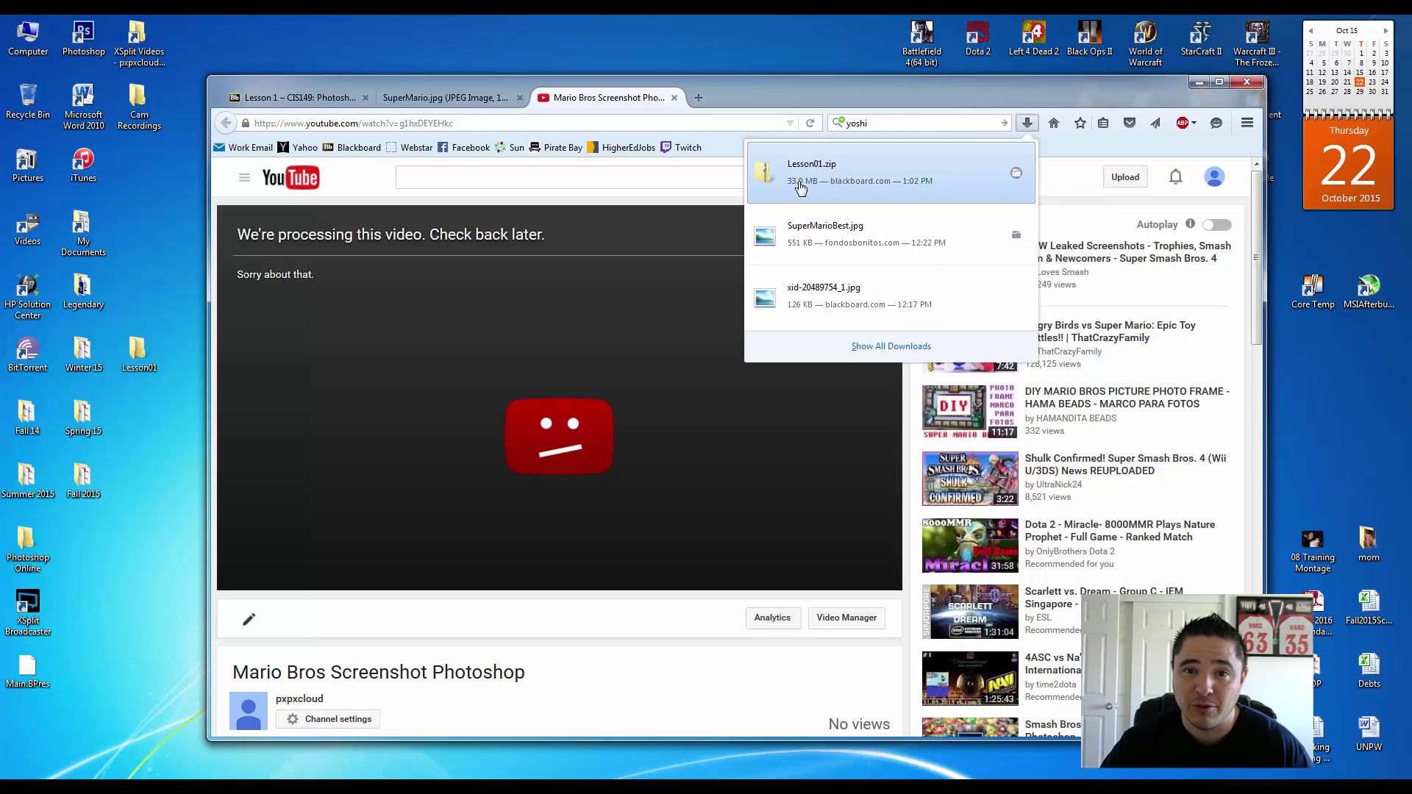
click(1026, 173)
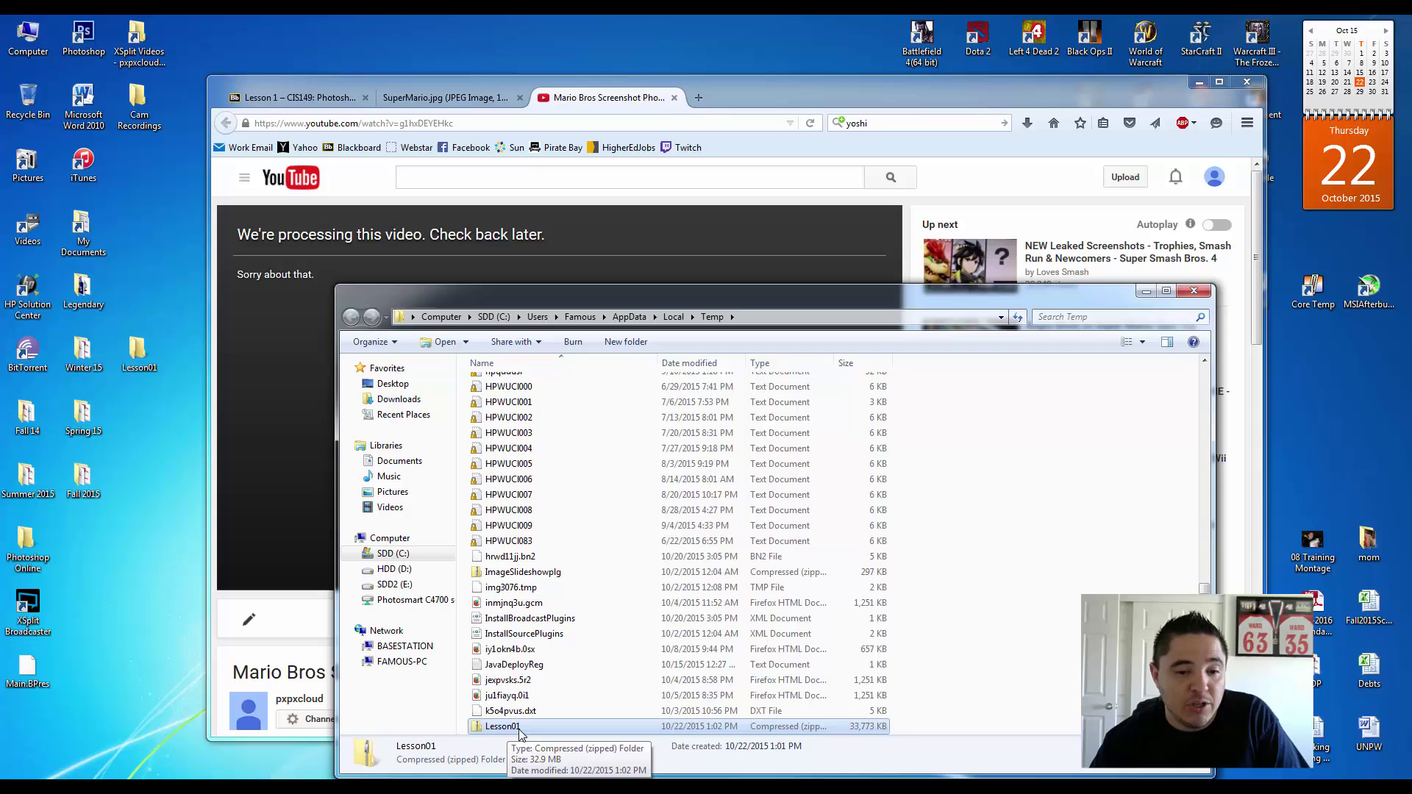
double_click(512, 728)
click(504, 388)
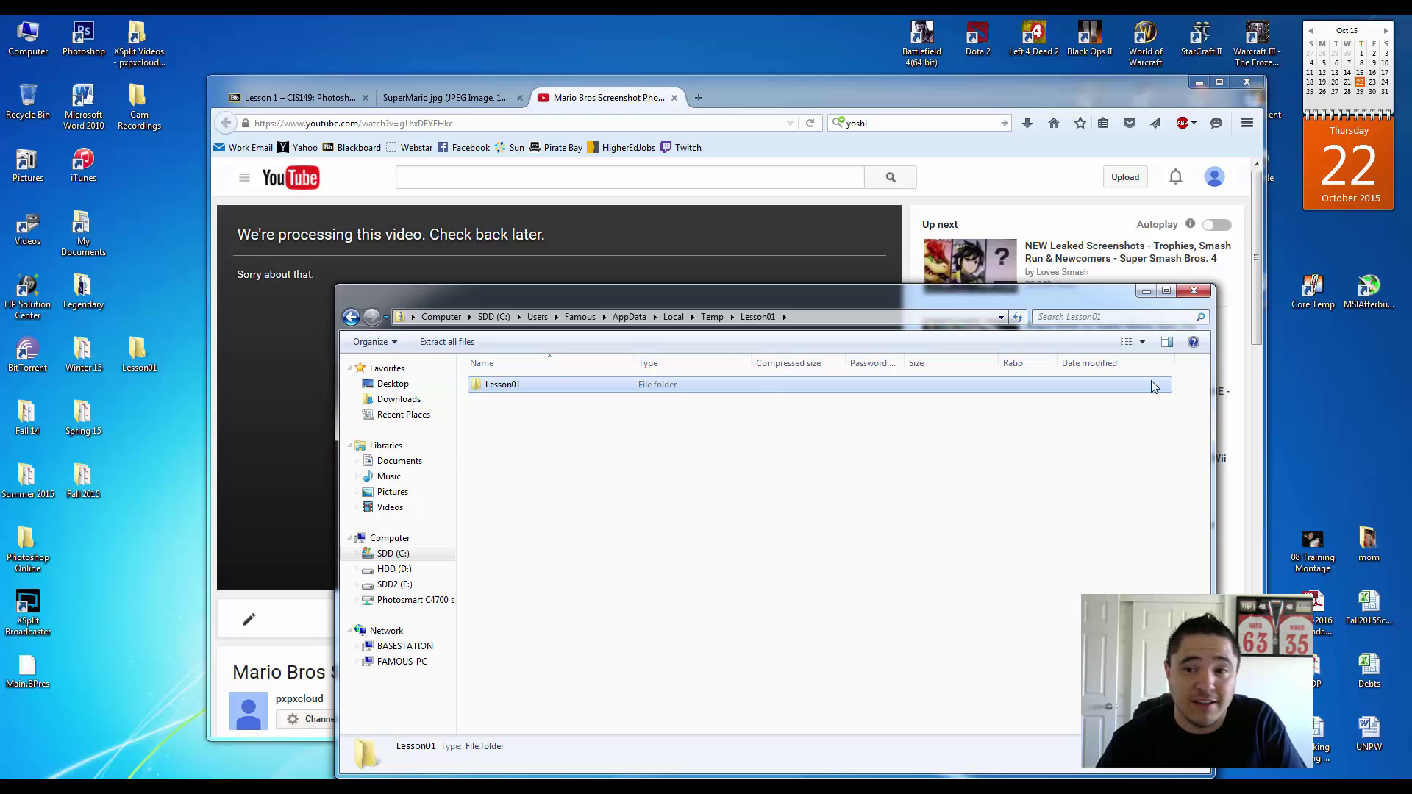
click(1194, 292)
double_click(139, 353)
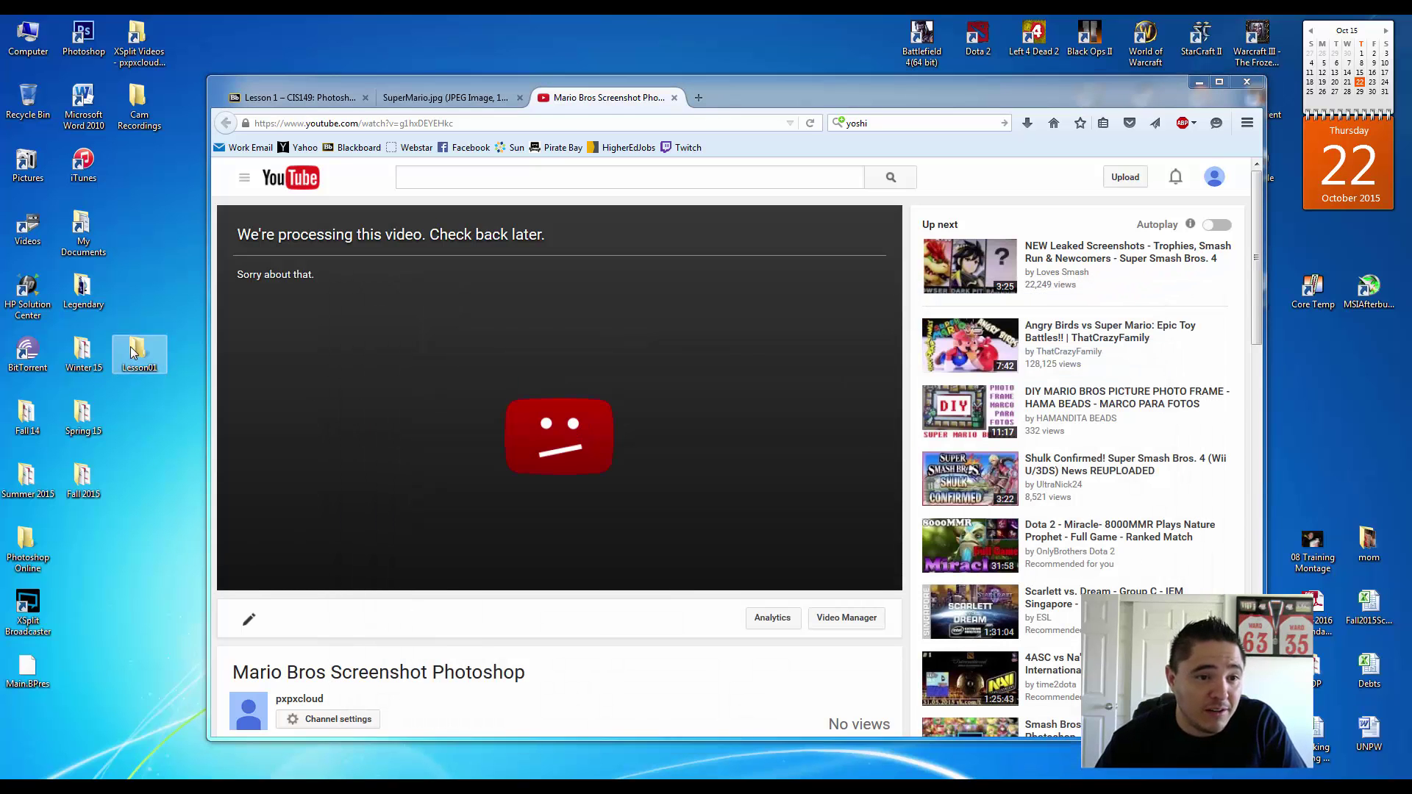
Open 01A_Start.psd from the Lesson01 folder in Photoshop to show the green vintage car.
drag(625, 303, 527, 195)
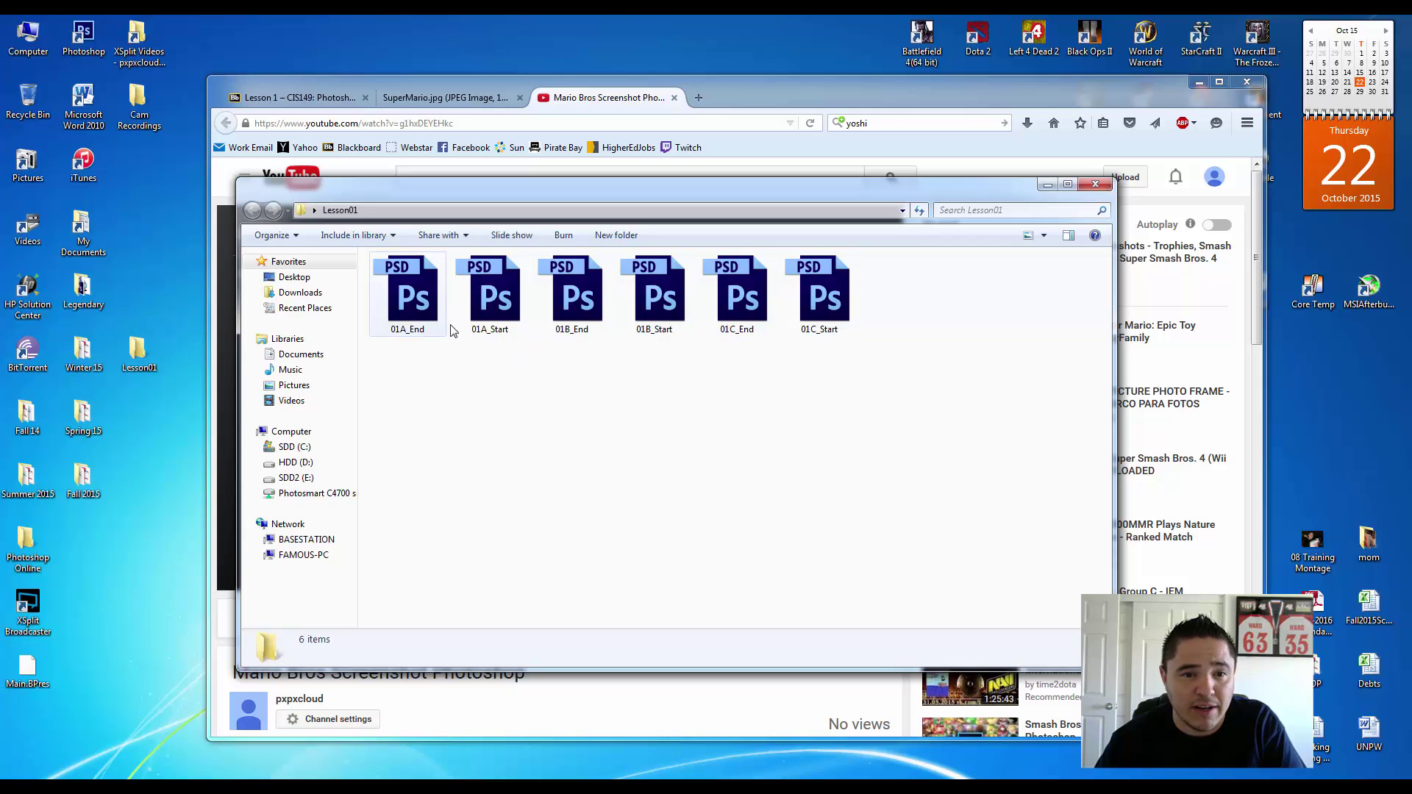
click(491, 307)
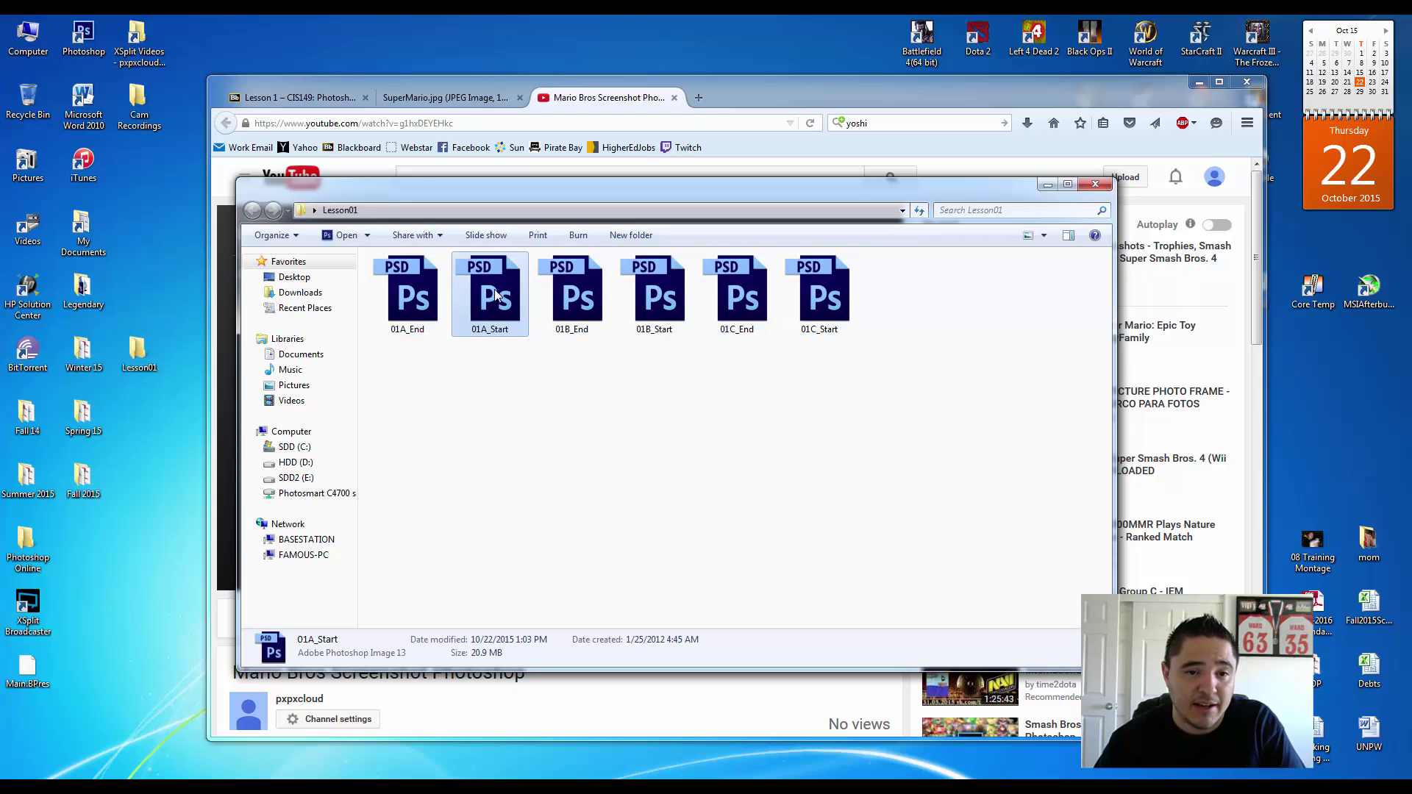
drag(487, 309, 495, 333)
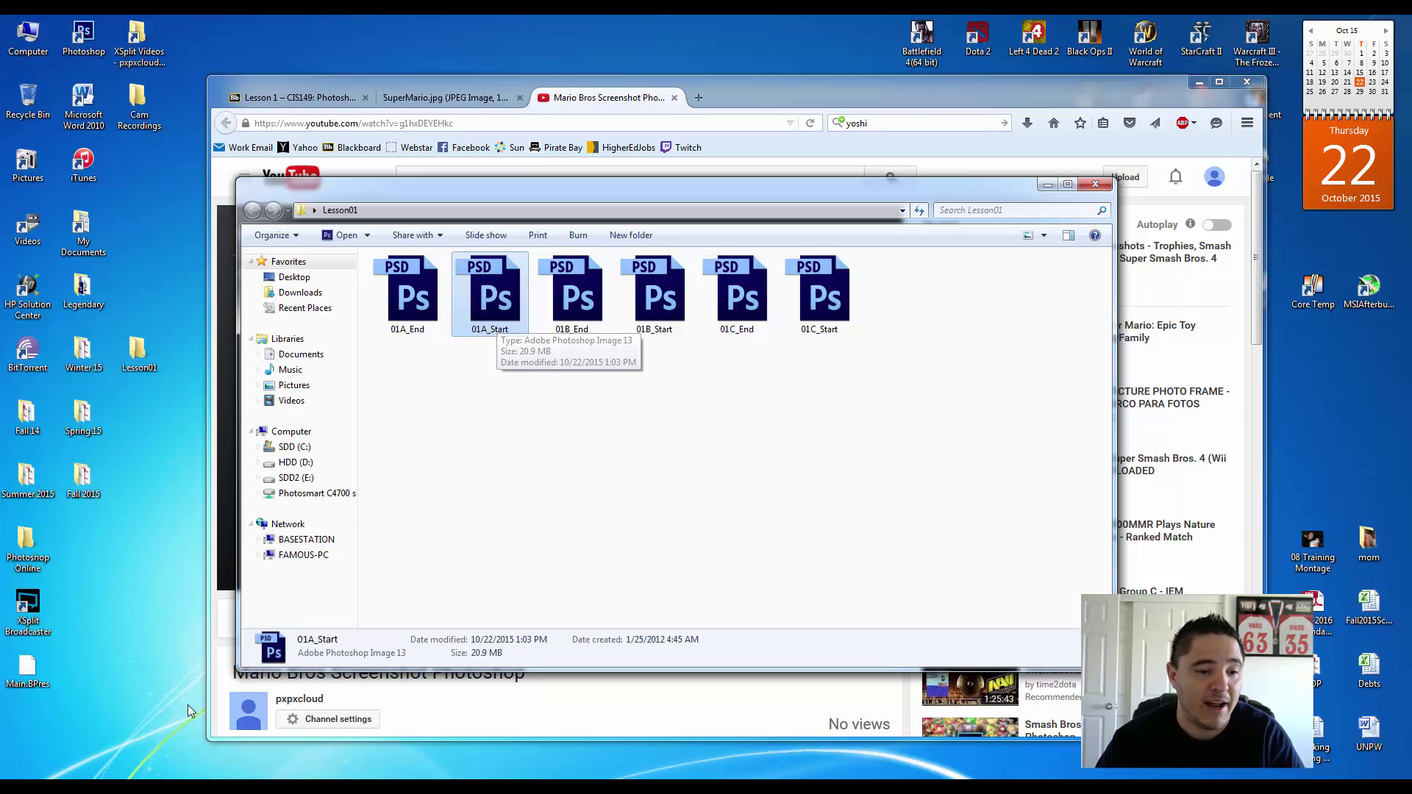
double_click(496, 324)
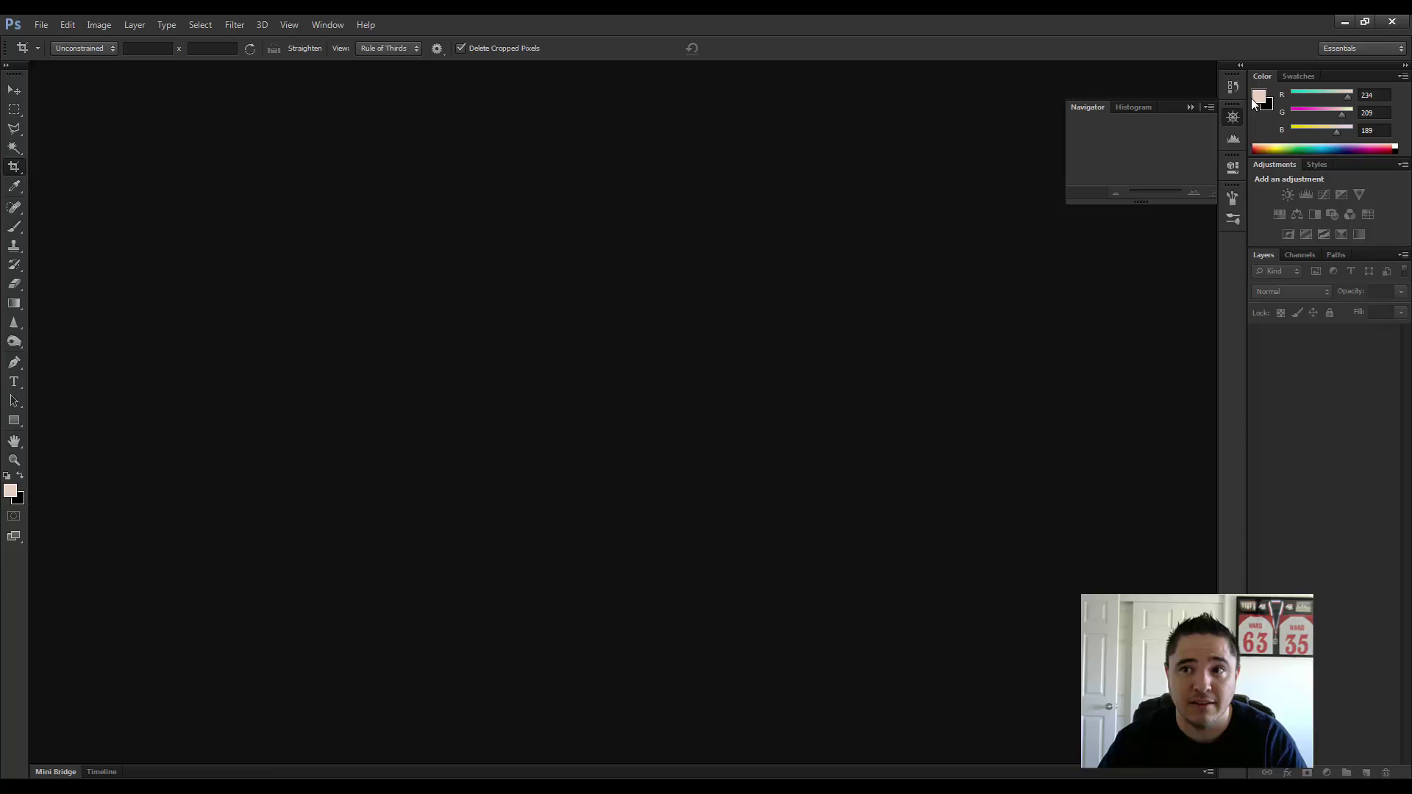
click(1343, 23)
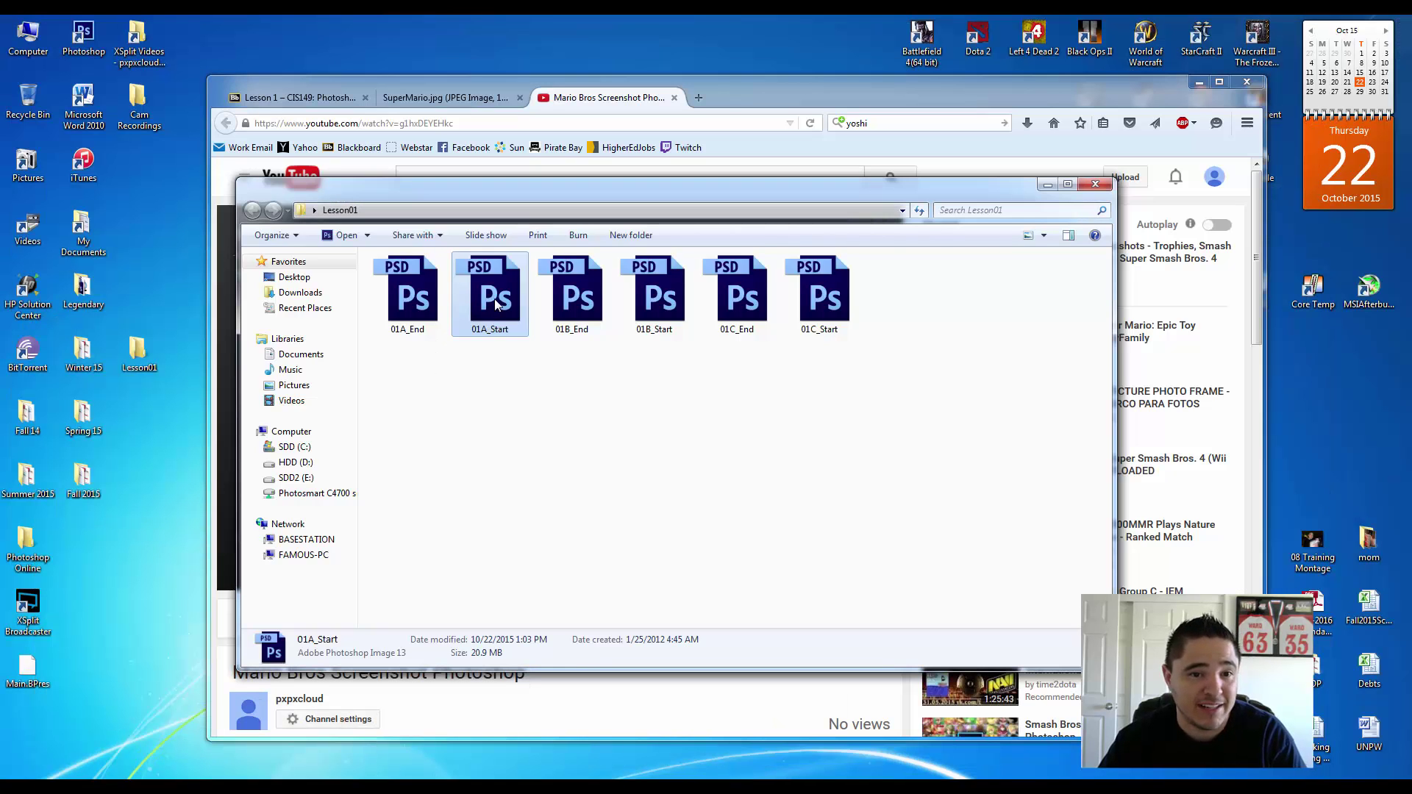
drag(484, 366, 531, 418)
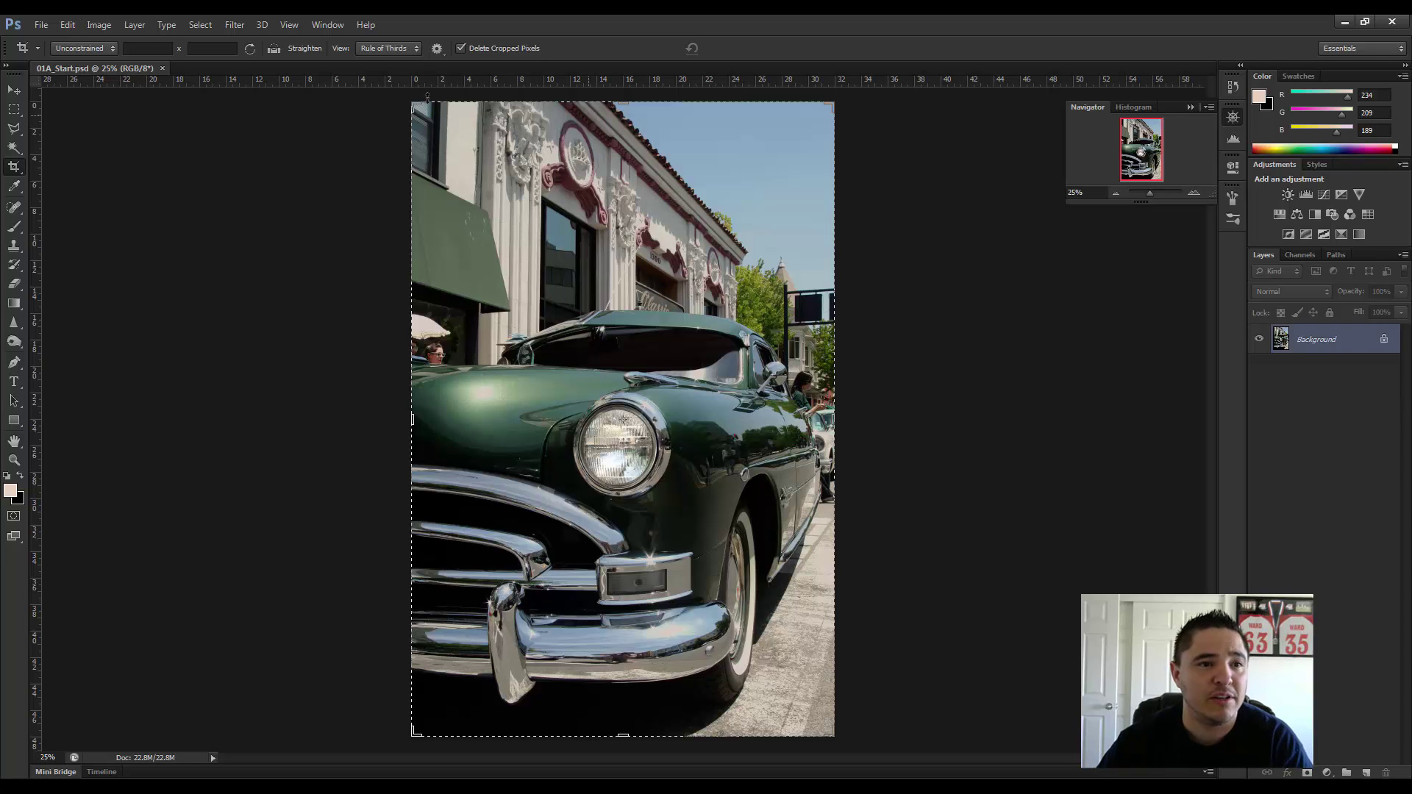
click(163, 67)
click(38, 24)
click(40, 57)
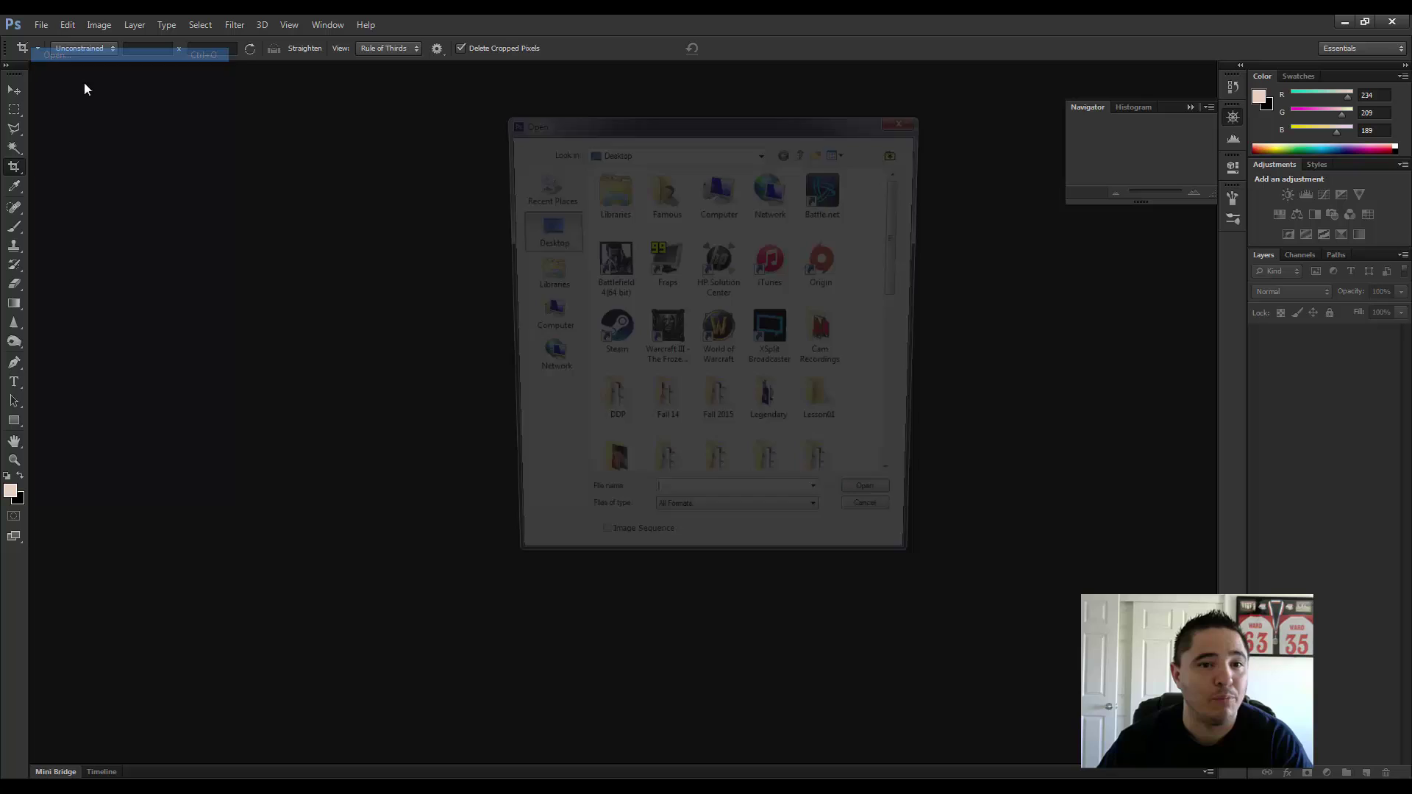
drag(905, 254, 893, 322)
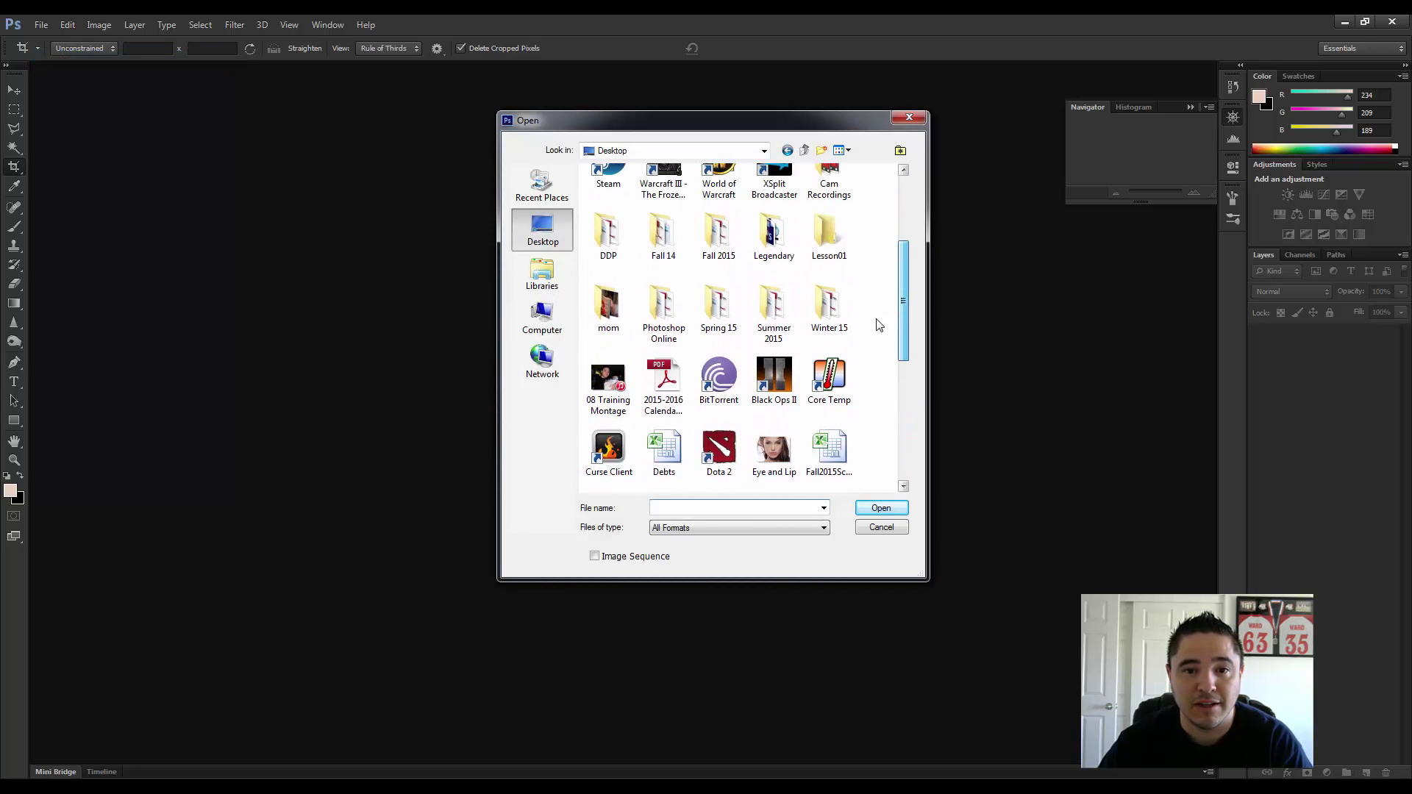
click(662, 234)
click(770, 239)
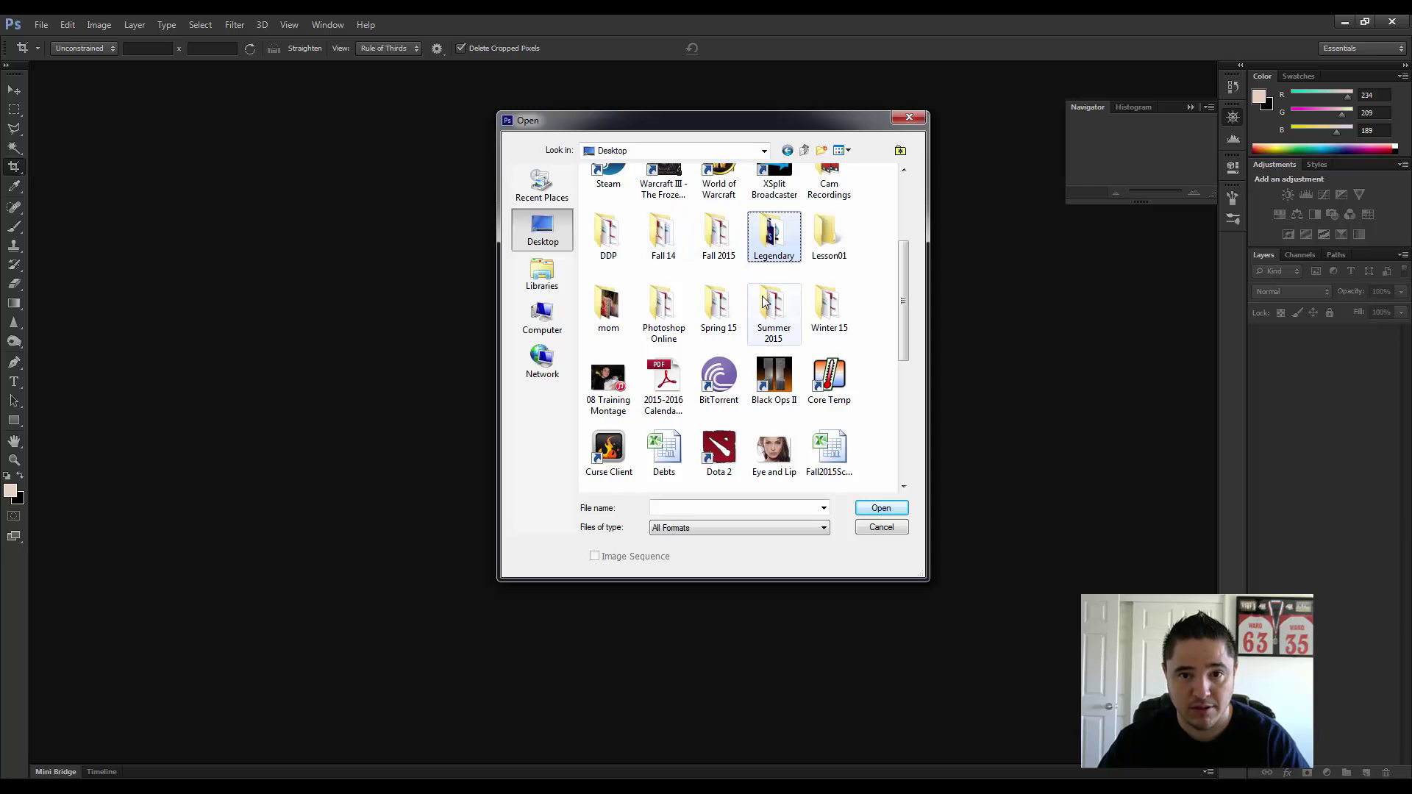
double_click(828, 235)
click(699, 242)
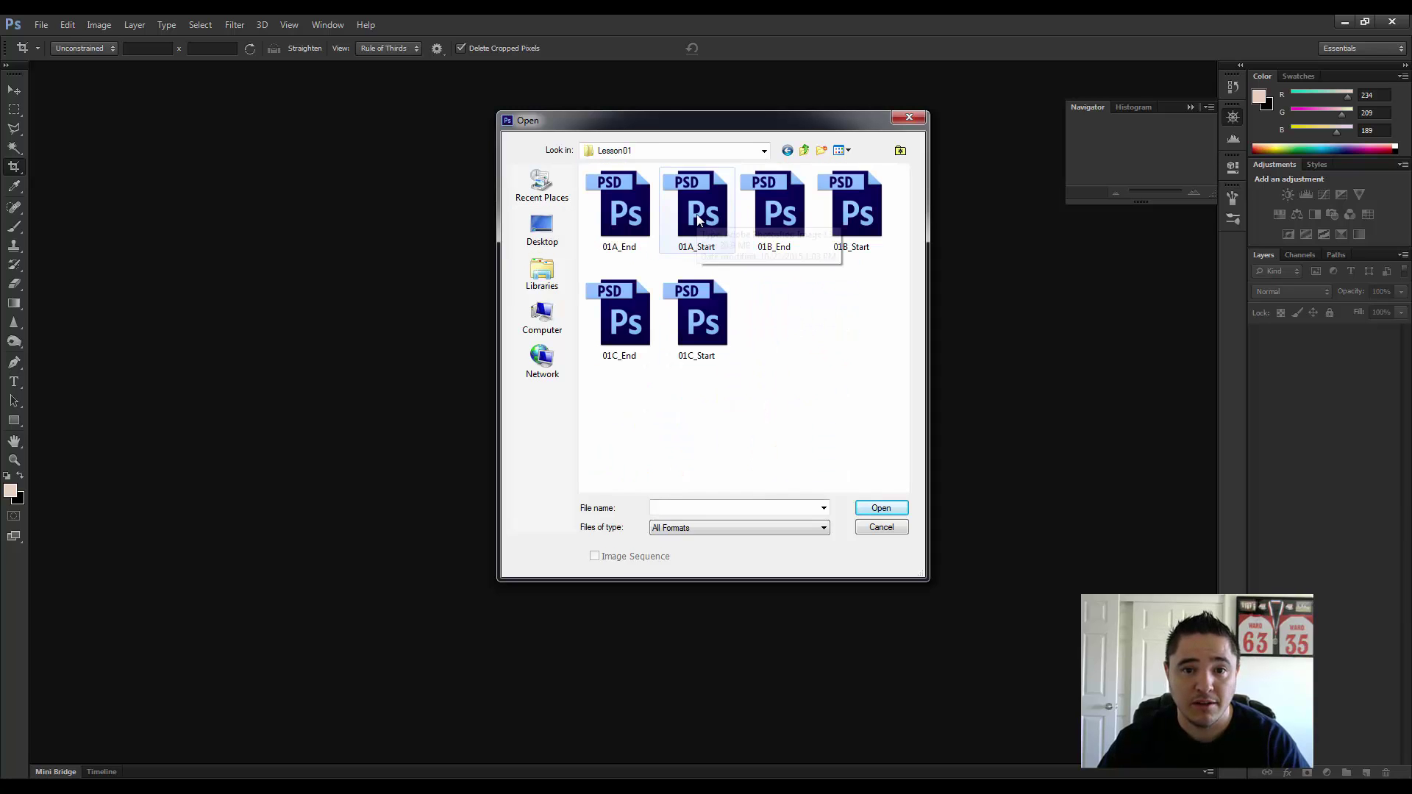
click(893, 511)
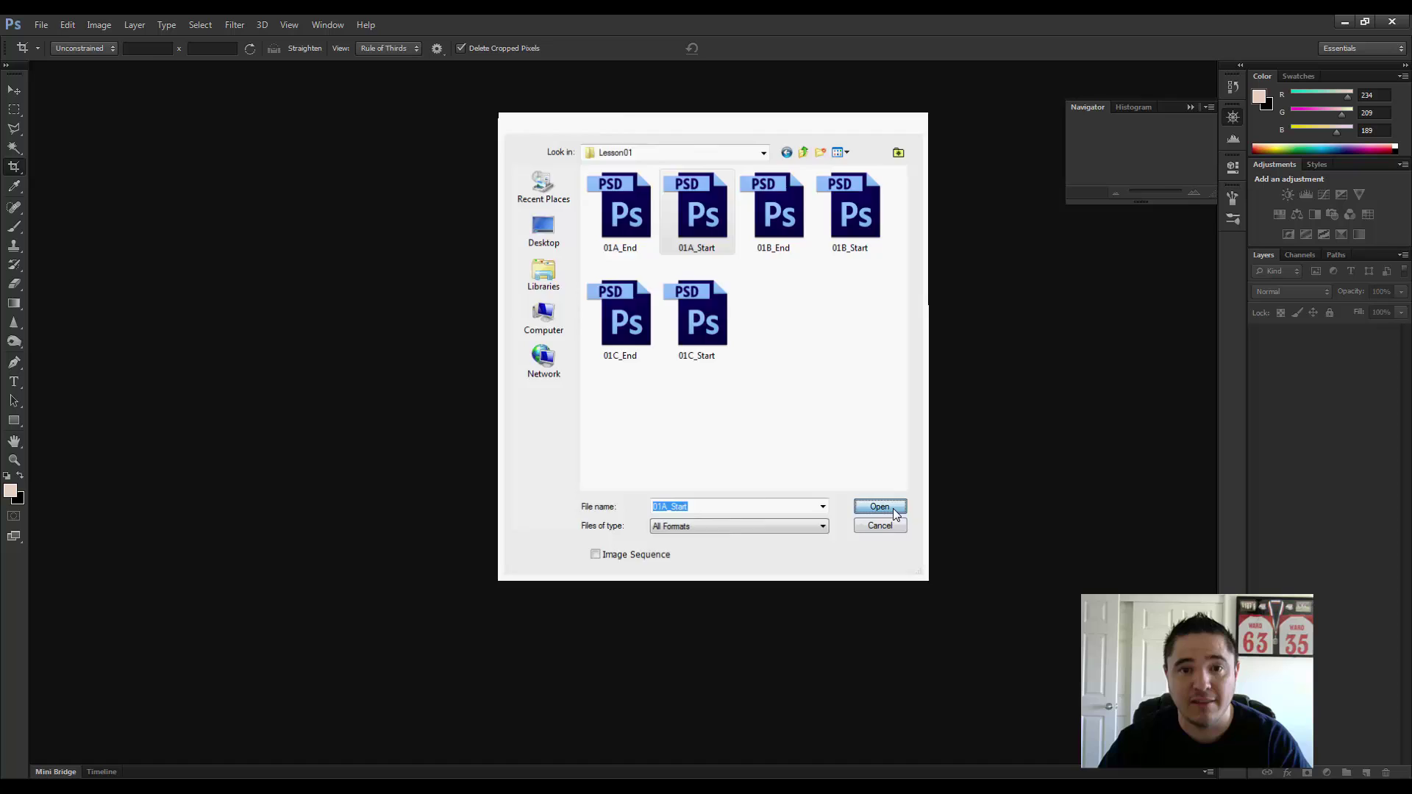